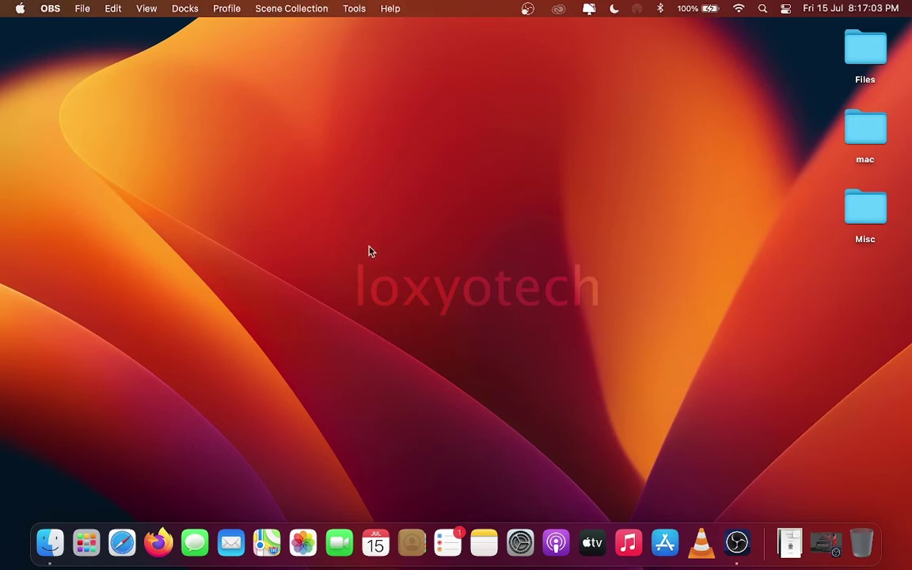
Open About This Mac to check the computer's system information.
click(369, 252)
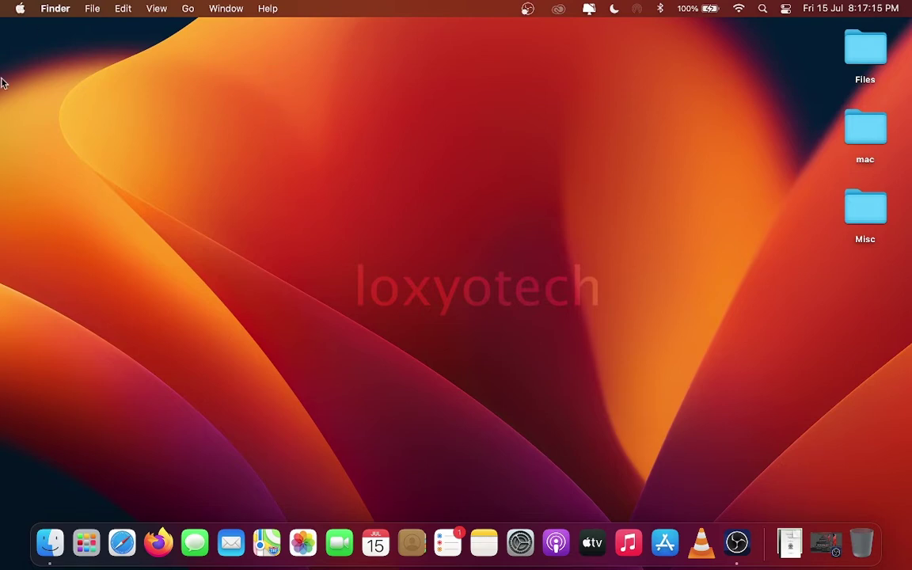
click(20, 9)
click(46, 28)
click(546, 284)
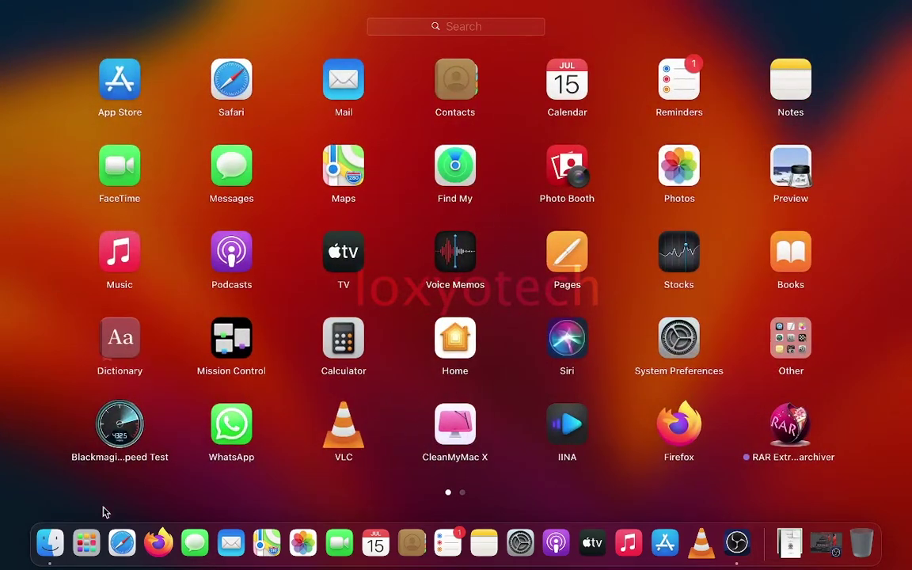
Switch to Finder and look through the installed programs in the Applications folder.
click(52, 543)
click(52, 543)
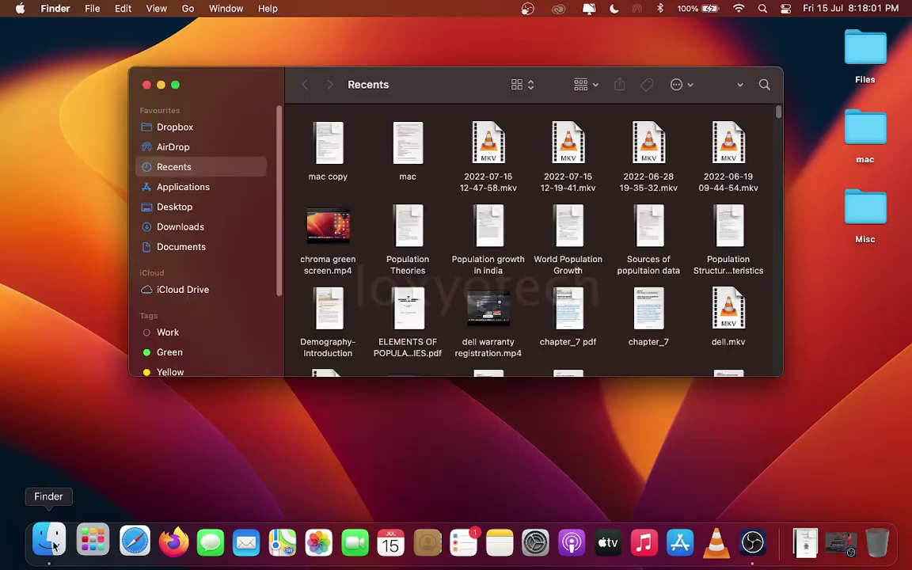
click(192, 194)
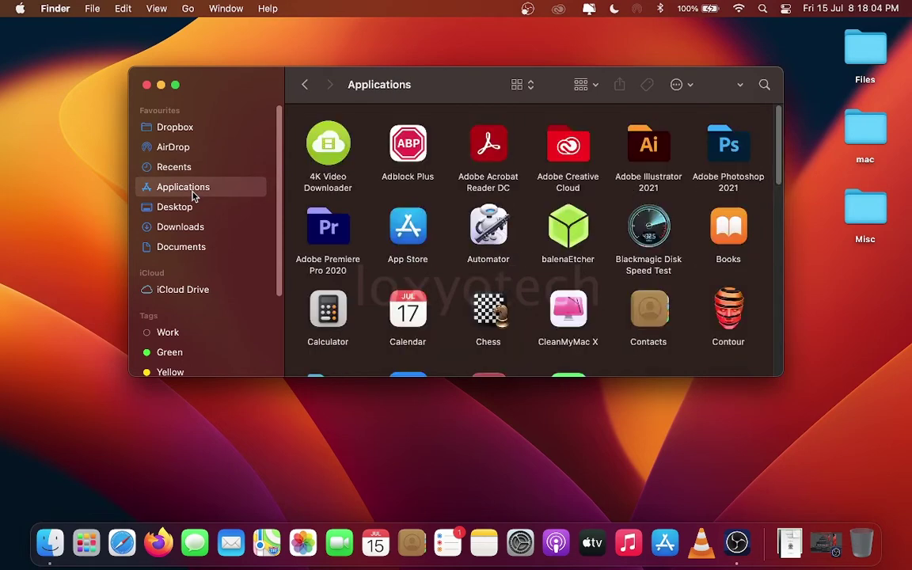
scroll(780, 175, down, 3)
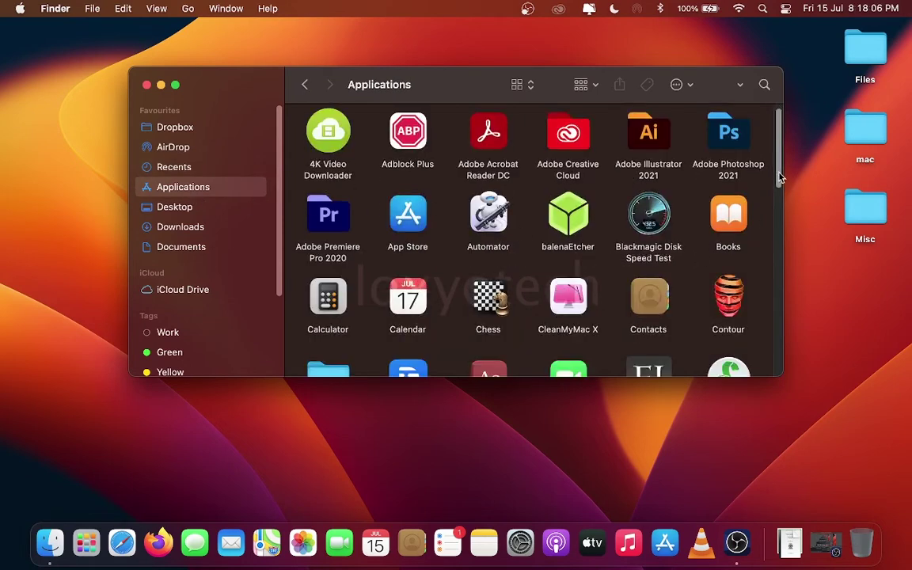
drag(780, 185, 778, 314)
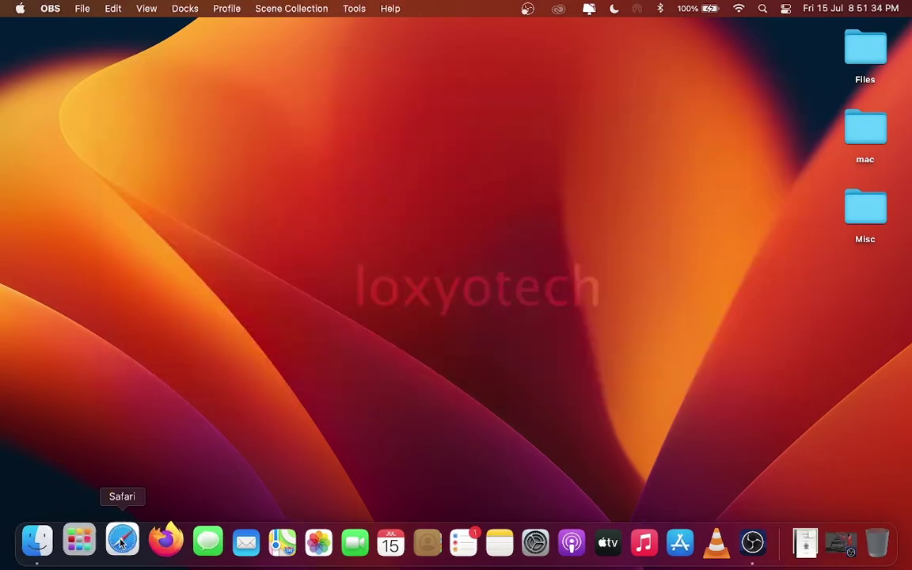
Switch to Safari and open the Extensions section of its preferences to review the installed extensions.
click(122, 541)
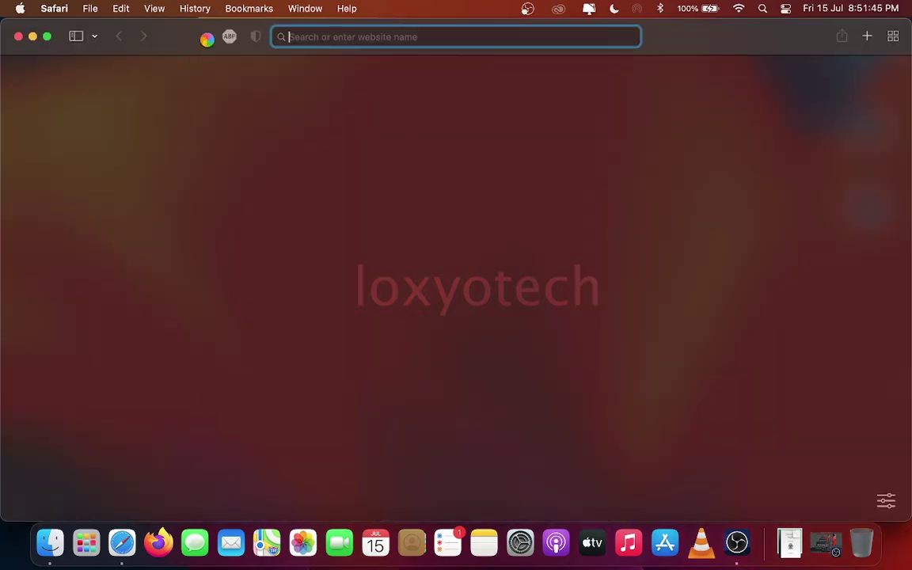
click(54, 7)
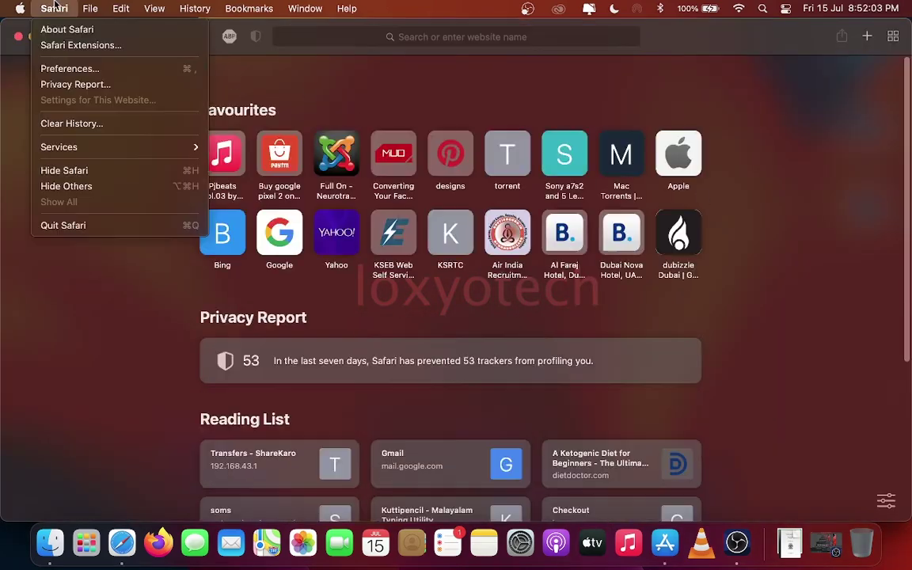
click(72, 69)
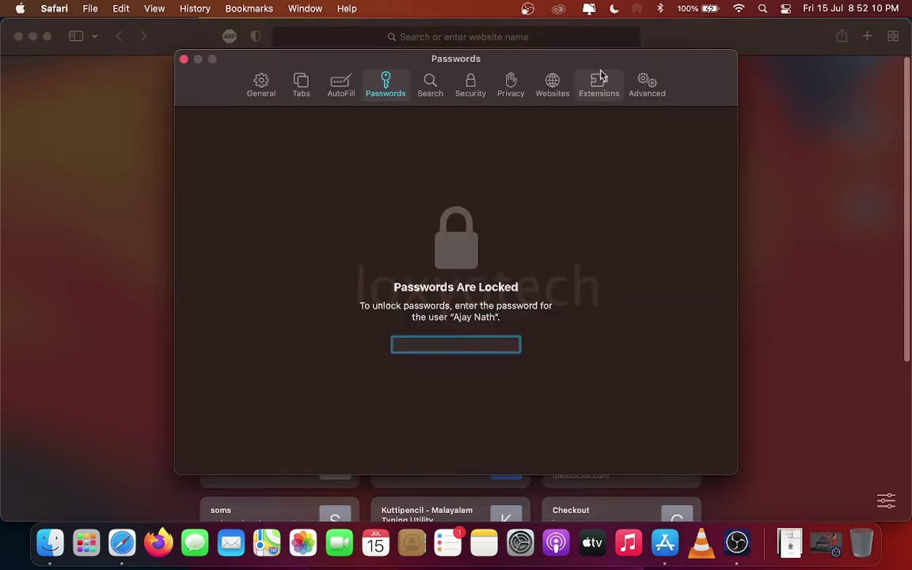
click(599, 79)
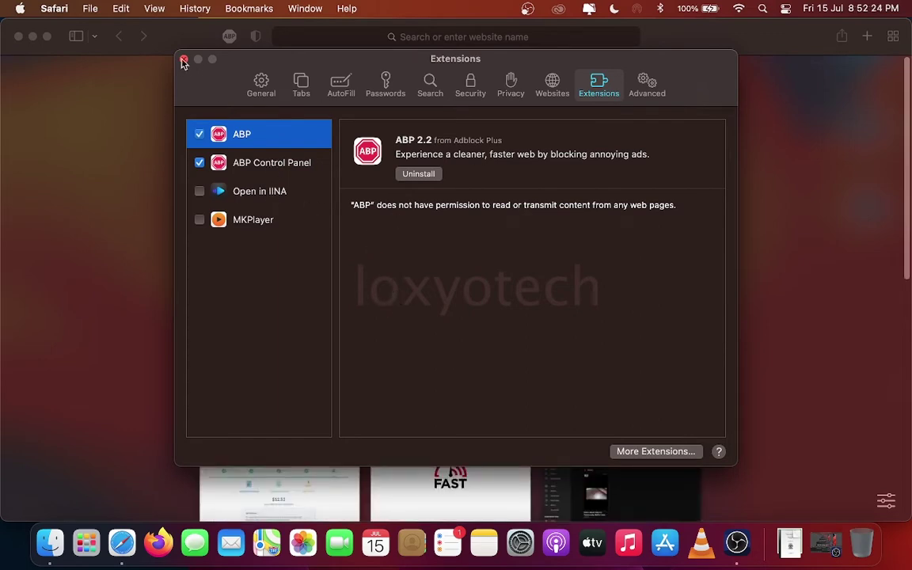
Open the Extensions list in Firefox's add-ons manager, starting from the browser's preferences.
click(65, 9)
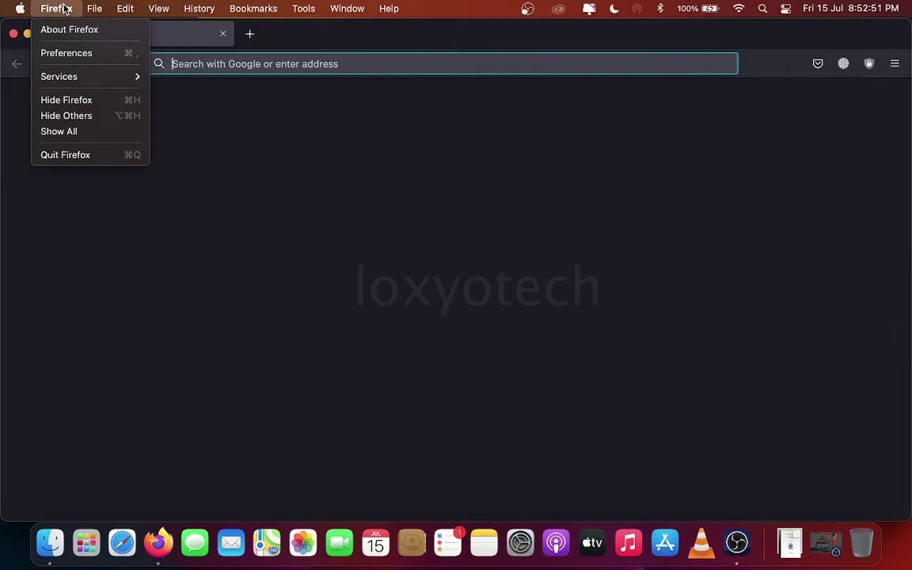
click(63, 53)
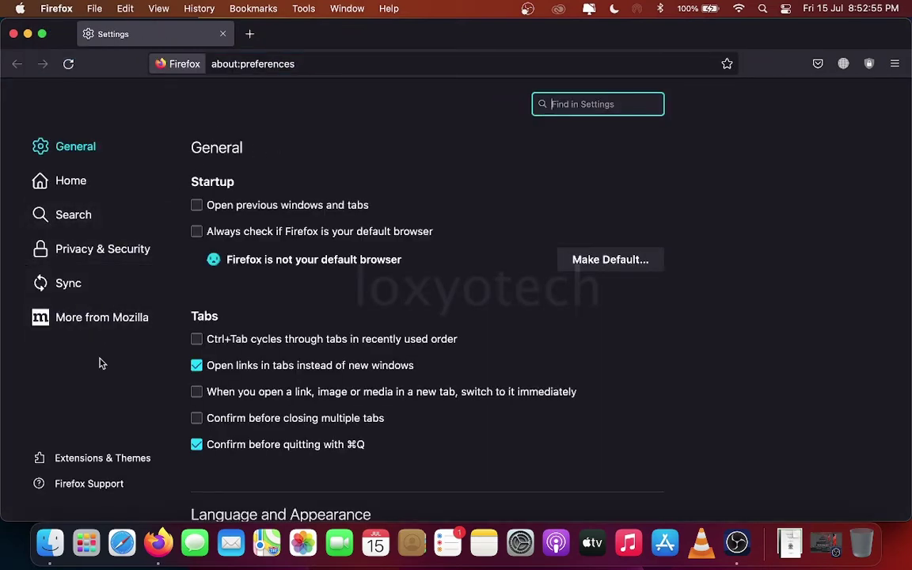
click(107, 458)
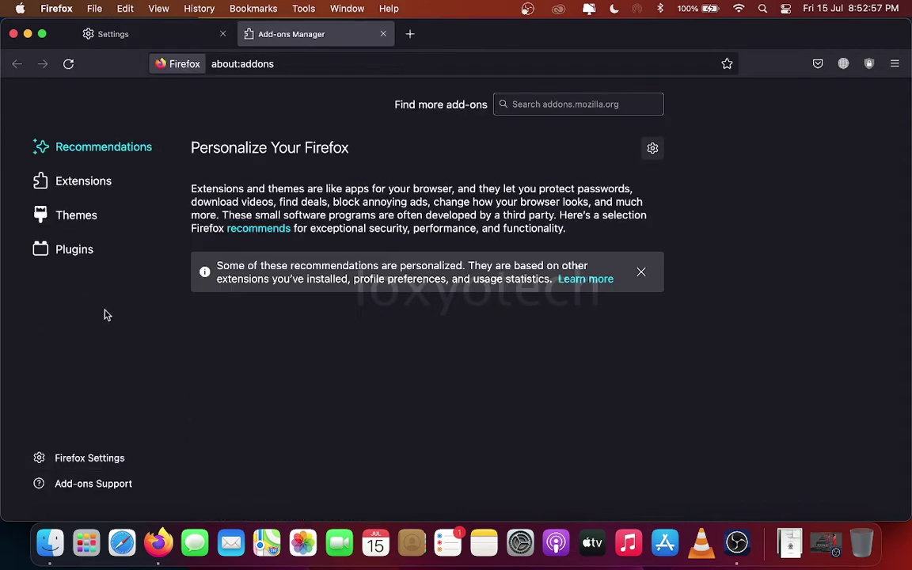
click(107, 182)
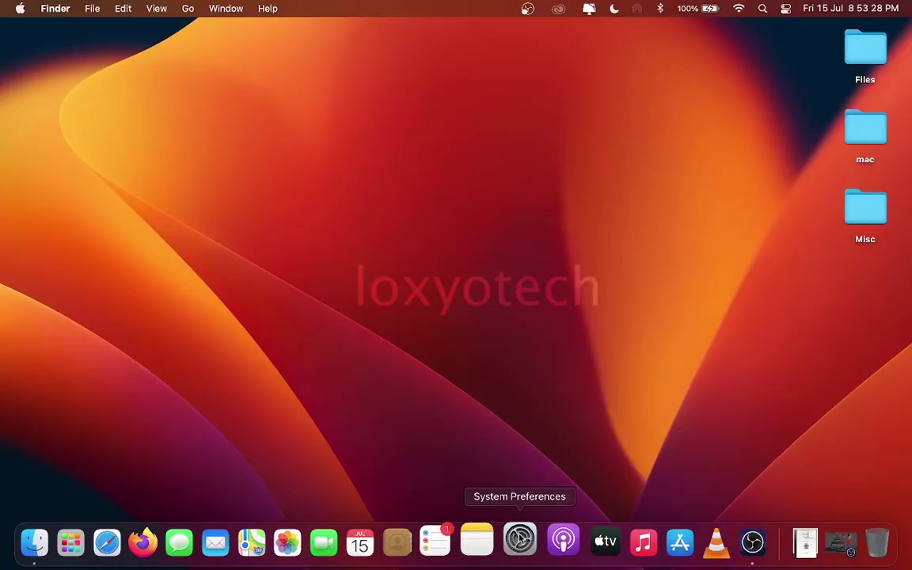
Switch to System Preferences and review the Printers & Scanners, Keyboard and Mouse settings.
click(521, 541)
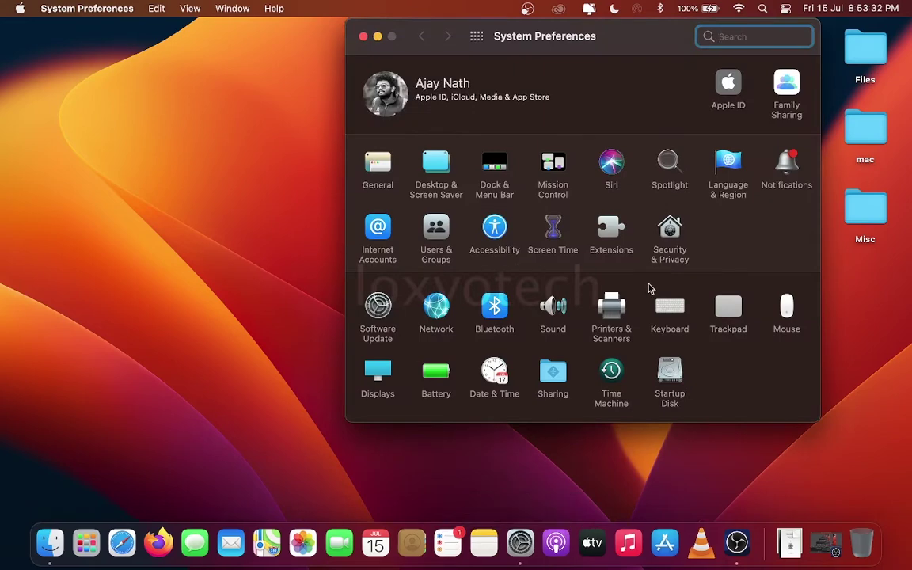
click(612, 309)
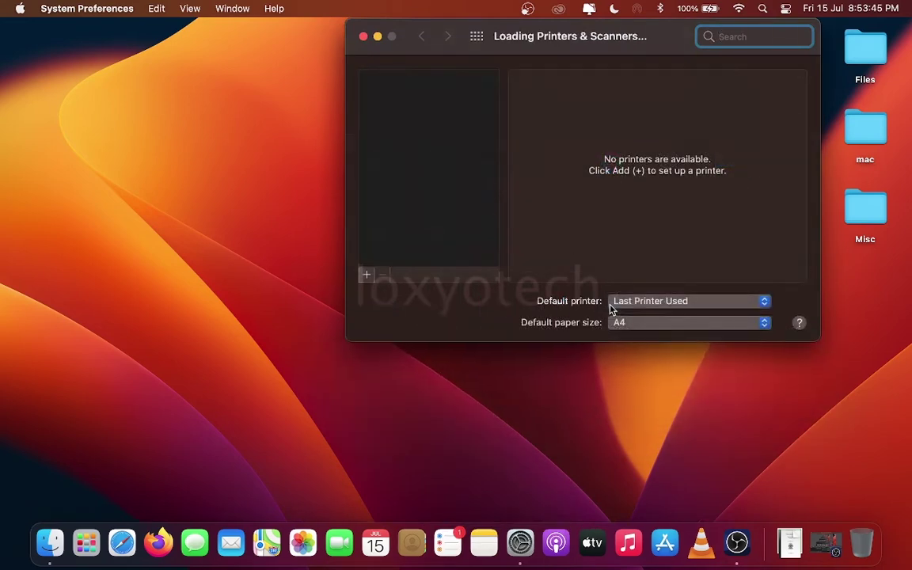
click(422, 36)
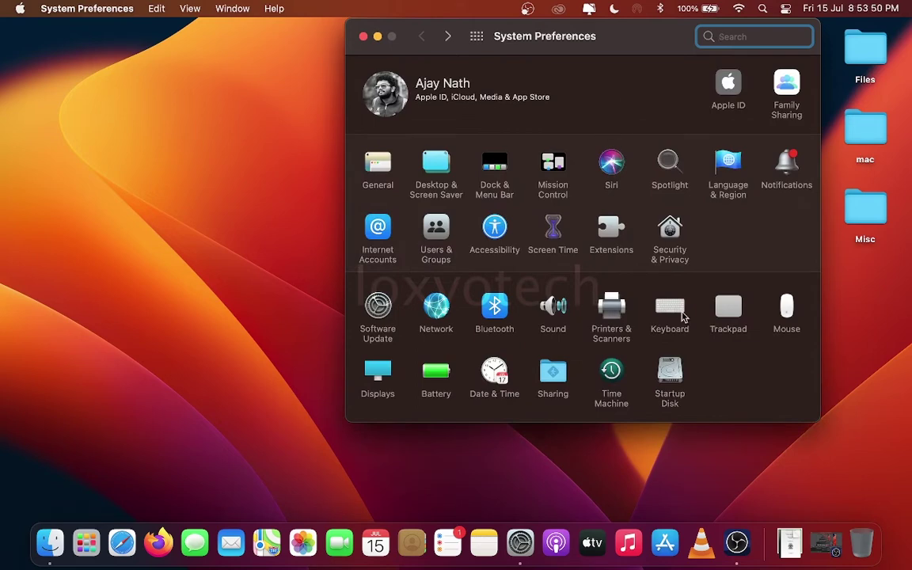
click(670, 309)
key(super+bracketleft)
click(787, 309)
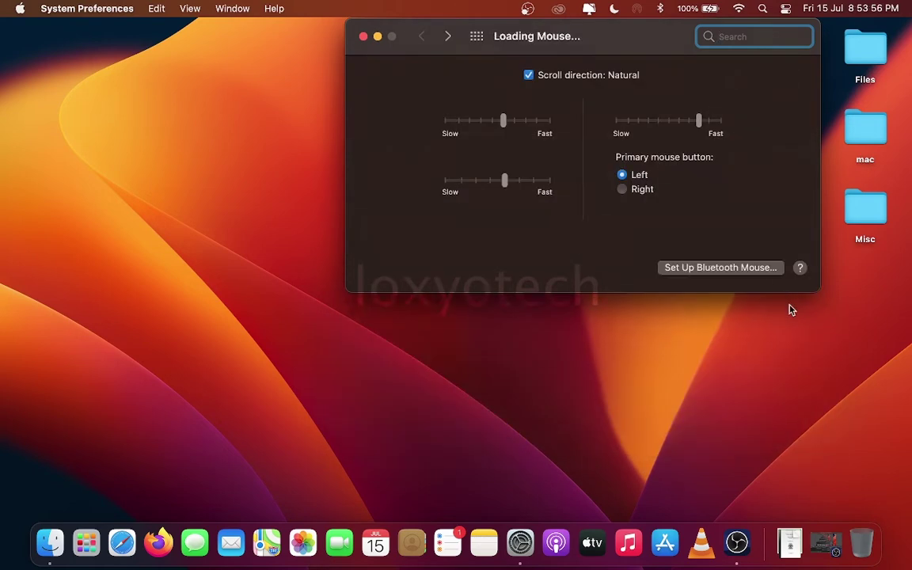
click(418, 38)
drag(625, 52, 441, 79)
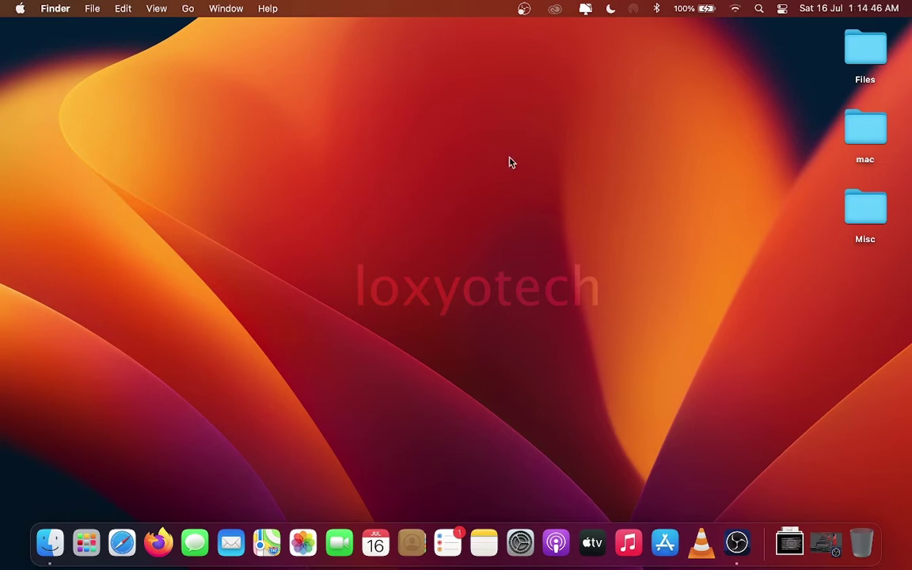
Check the battery status and open the Battery settings in System Preferences.
click(701, 7)
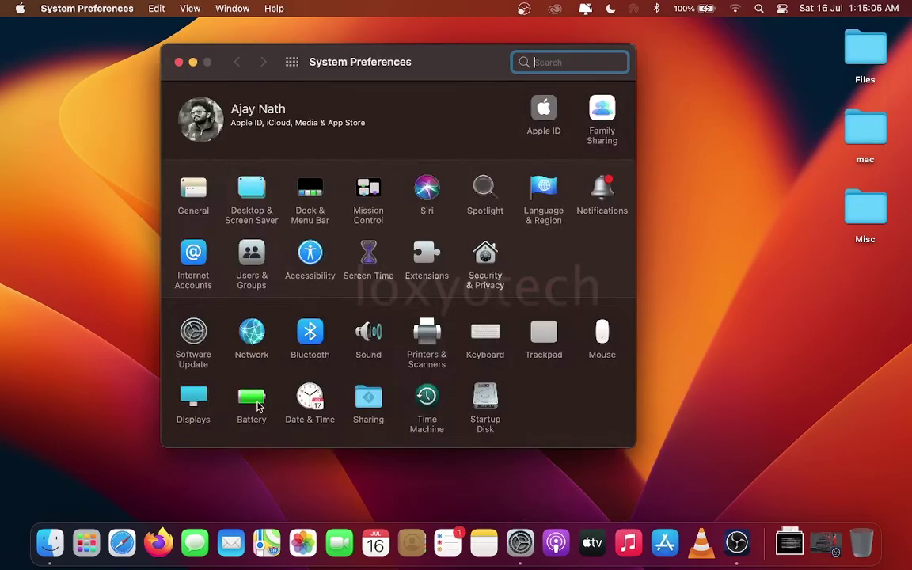
click(254, 400)
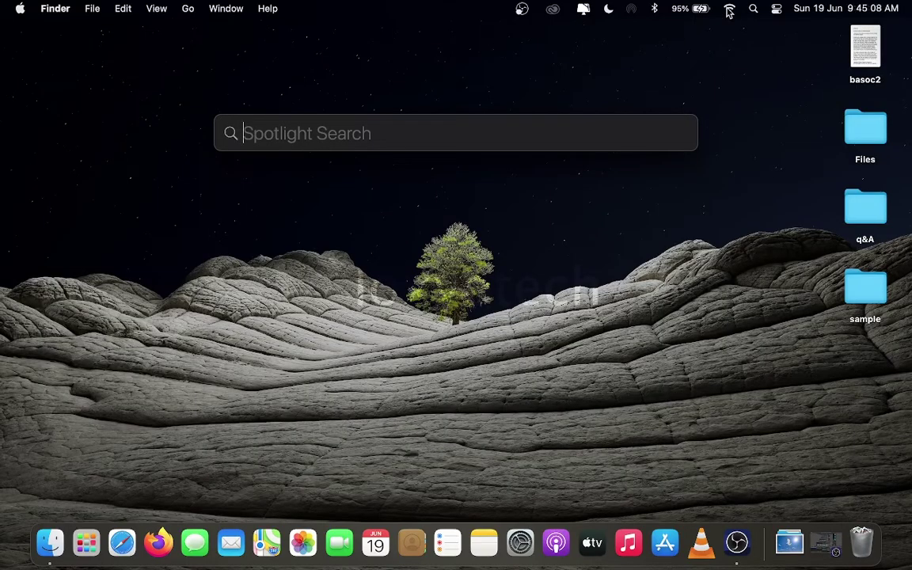
Switch to Disk Utility, run First Aid on the Macintosh SSD volume, and quit the program.
text(disk)
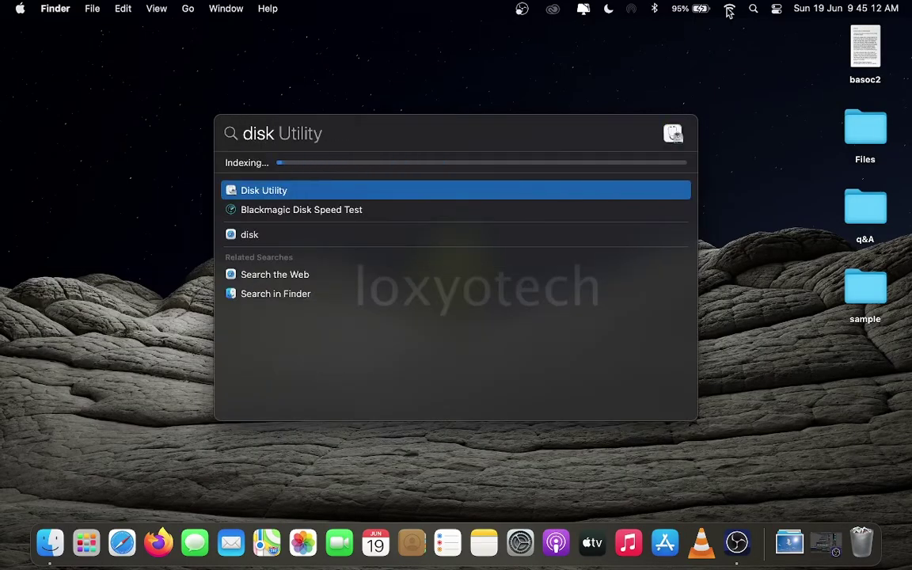
key(Return)
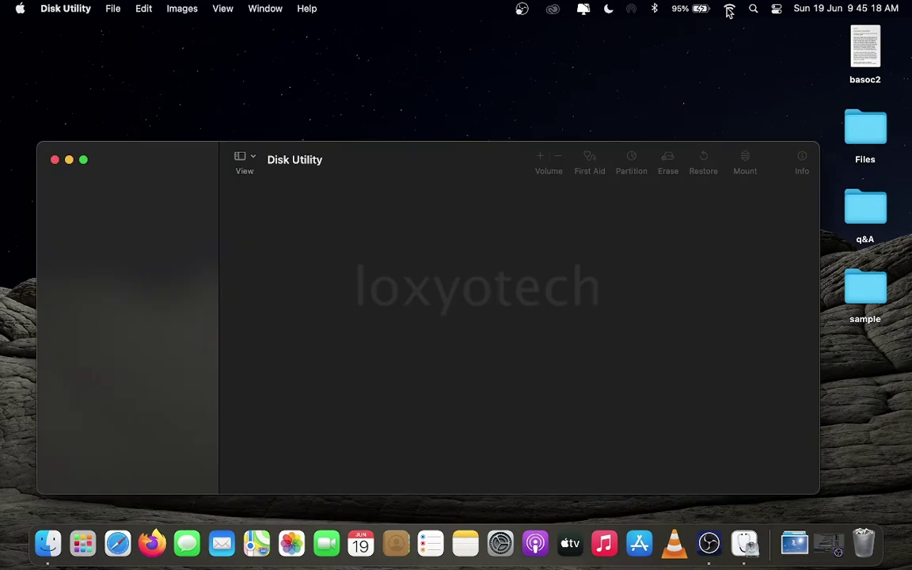
drag(429, 163, 427, 99)
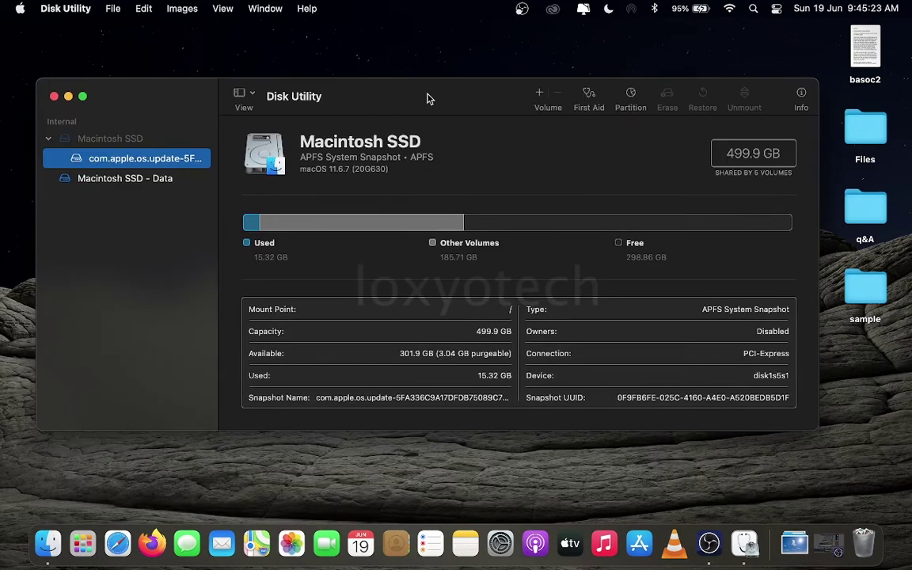
click(119, 138)
click(588, 99)
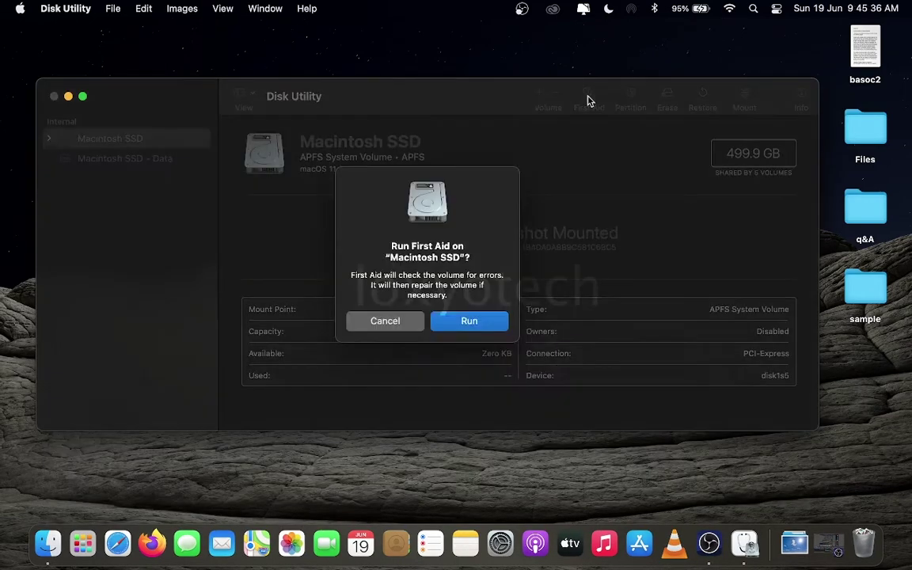
click(468, 321)
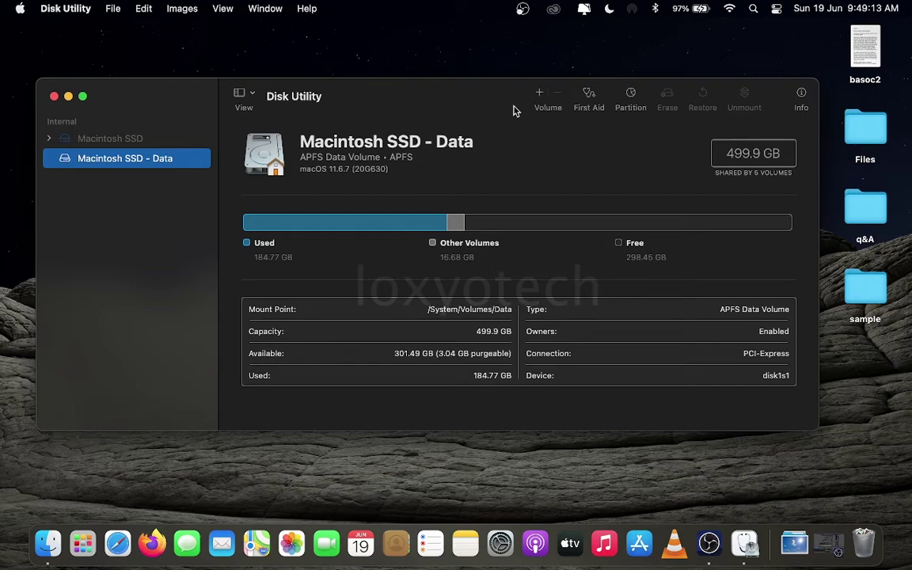
click(66, 8)
click(56, 129)
Switch to Terminal, reset the user permissions with diskutil resetUserPermissions / `id -u`, and end the session with exit.
click(753, 8)
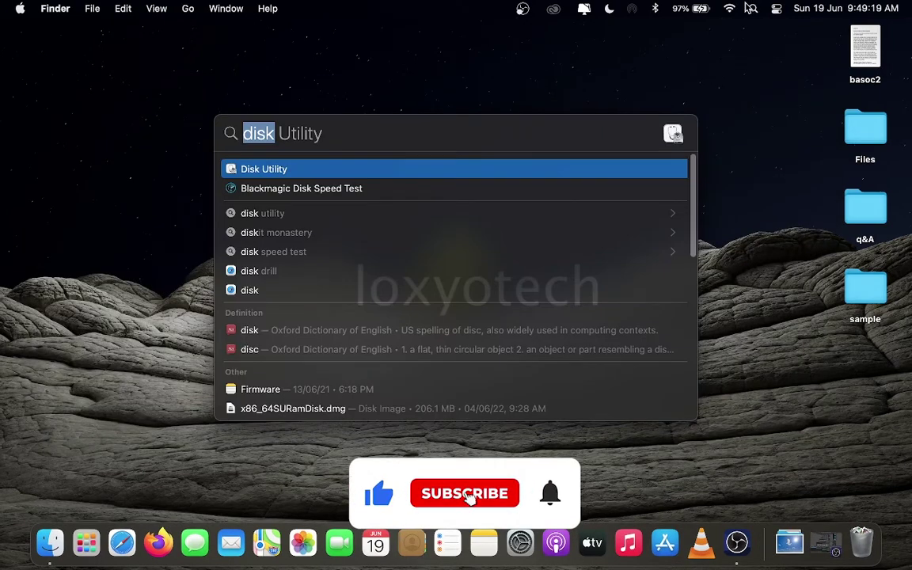
text(ter)
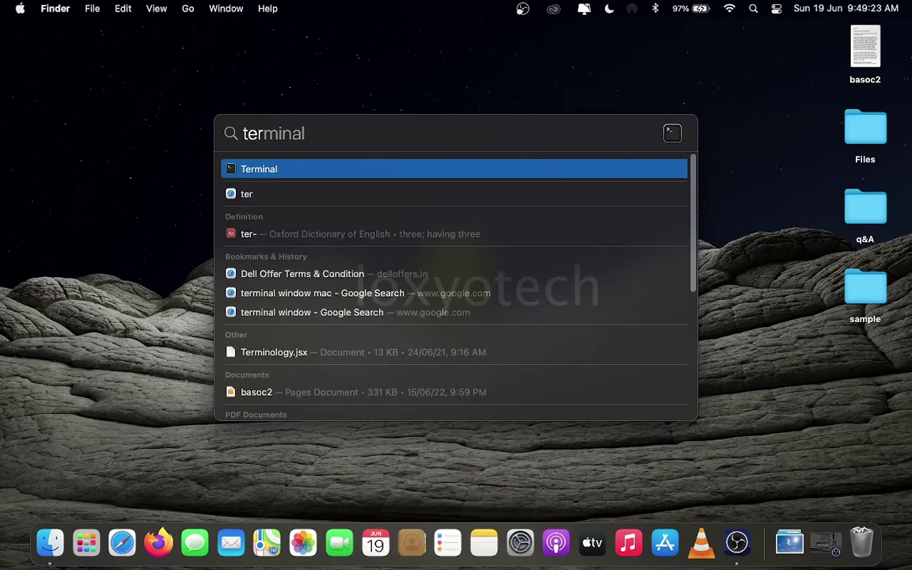
key(Return)
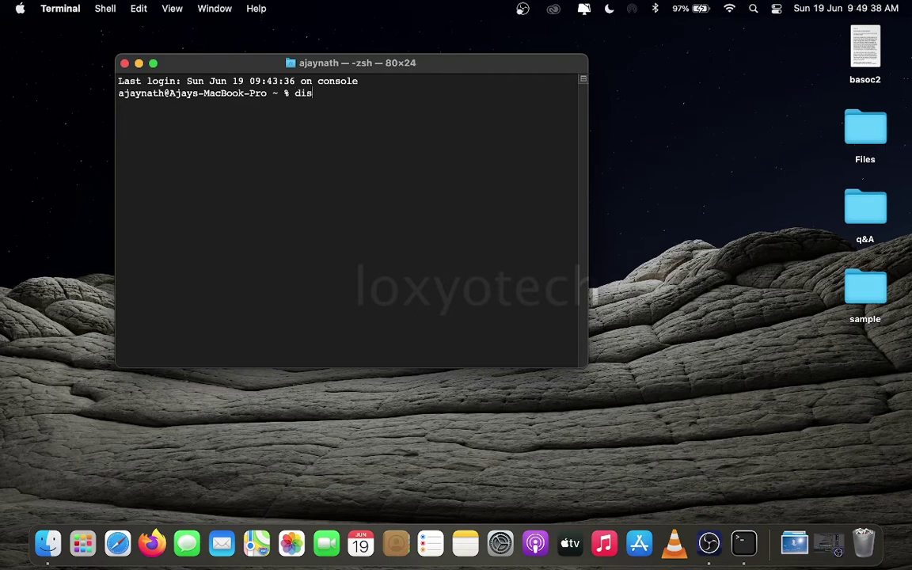
text(diskutil resetUserPermissions /)
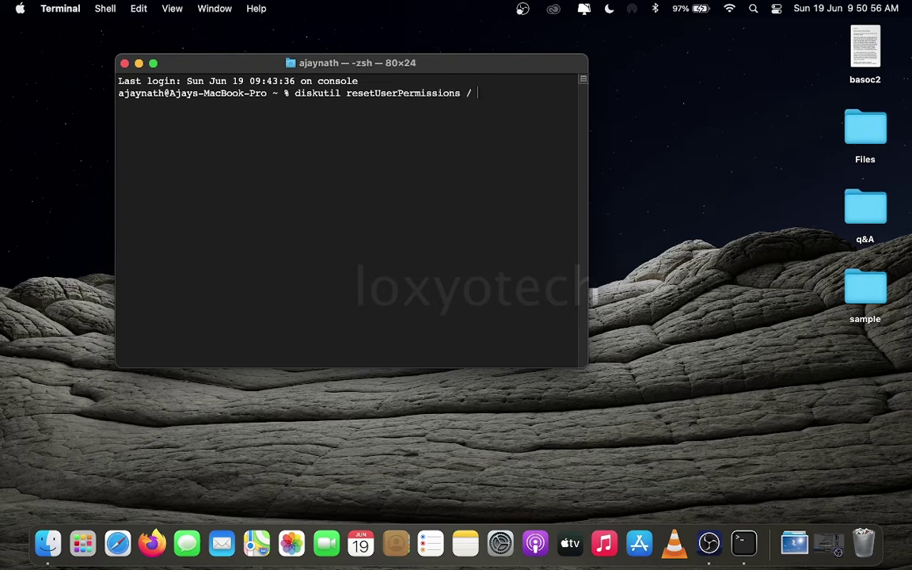
text(`)
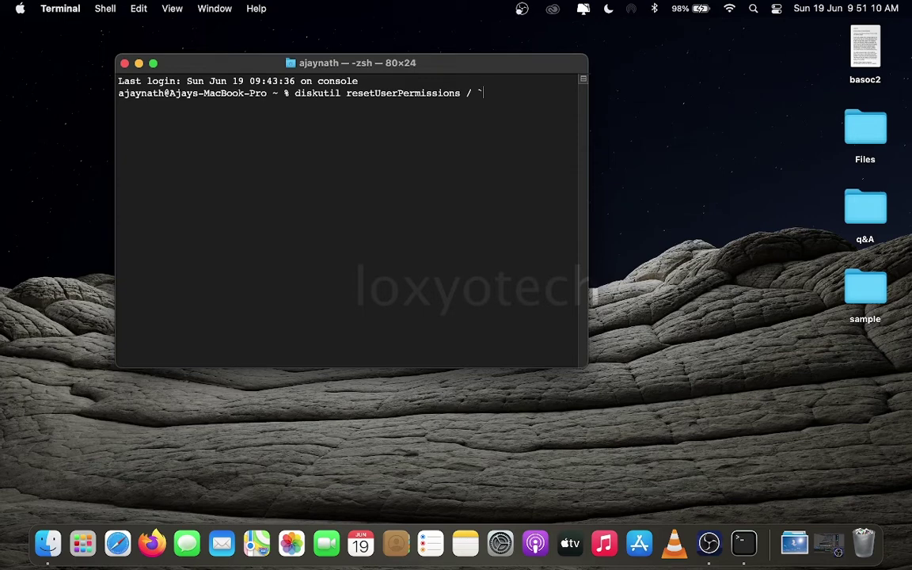
text(id -u)
key(Return)
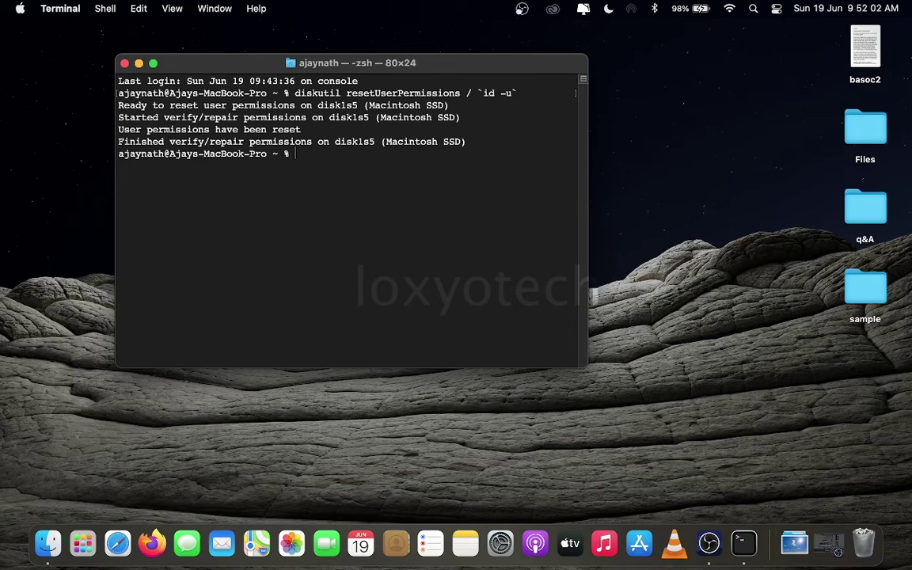
text(exit)
key(Return)
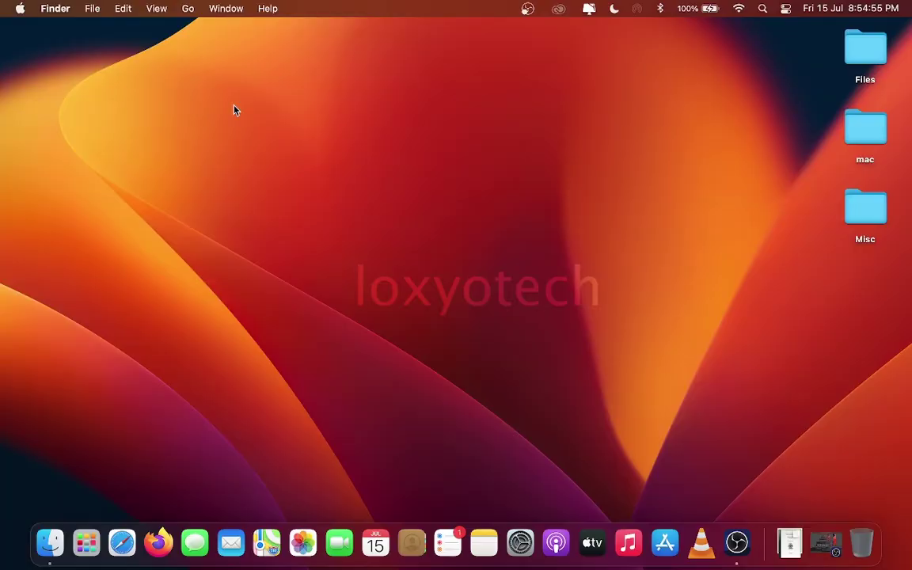
Reopen About This Mac and view its system details.
click(20, 8)
click(49, 30)
click(467, 109)
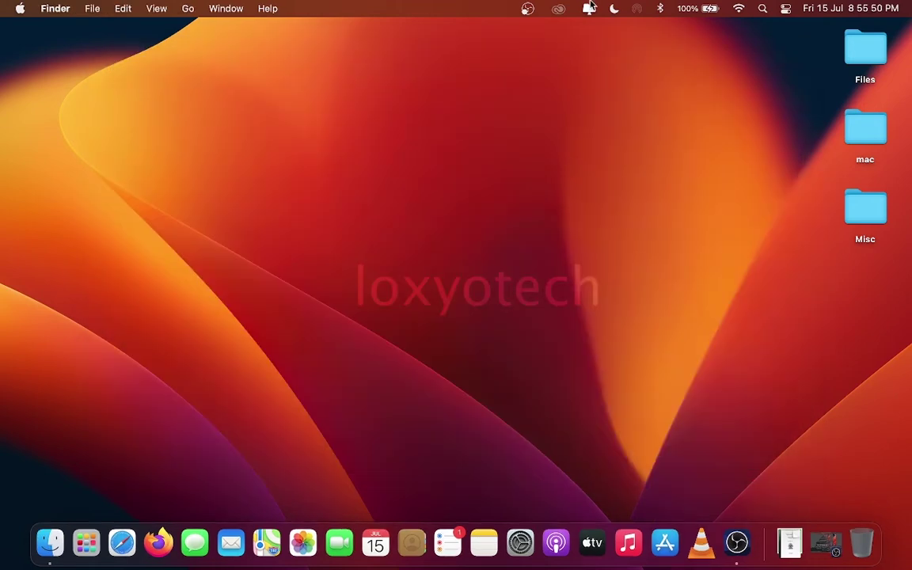
Switch to CleanMyMac X and look through its System Junk, Trash Bins, Optimization and Maintenance modules.
click(589, 8)
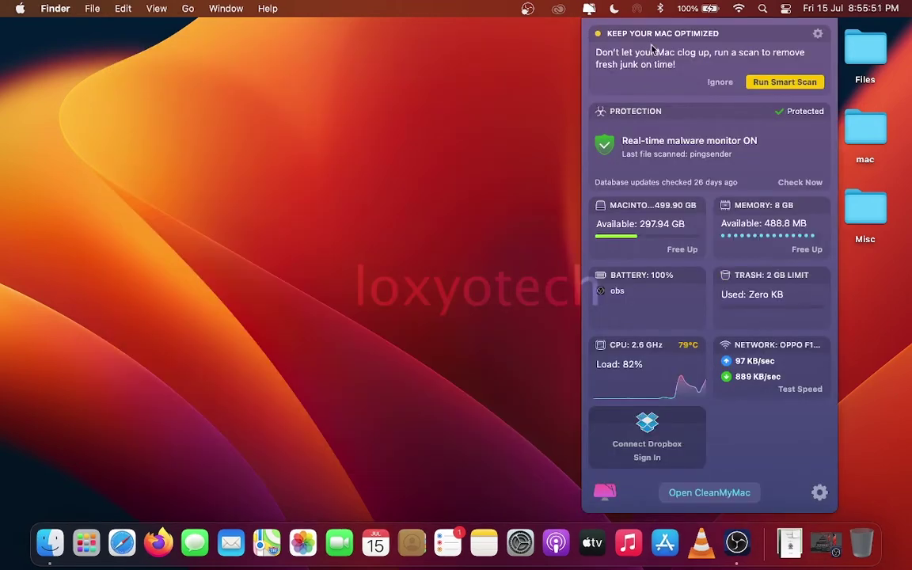
click(716, 494)
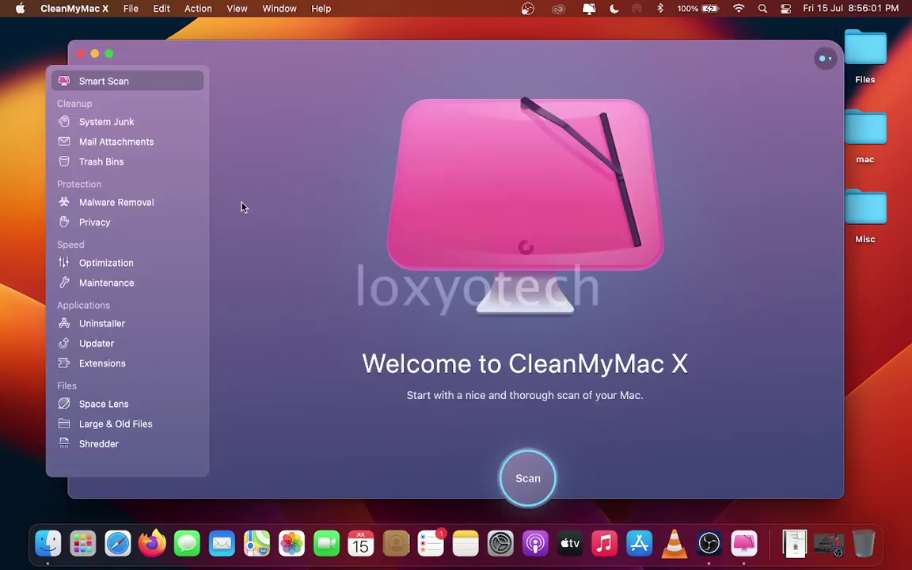
click(119, 121)
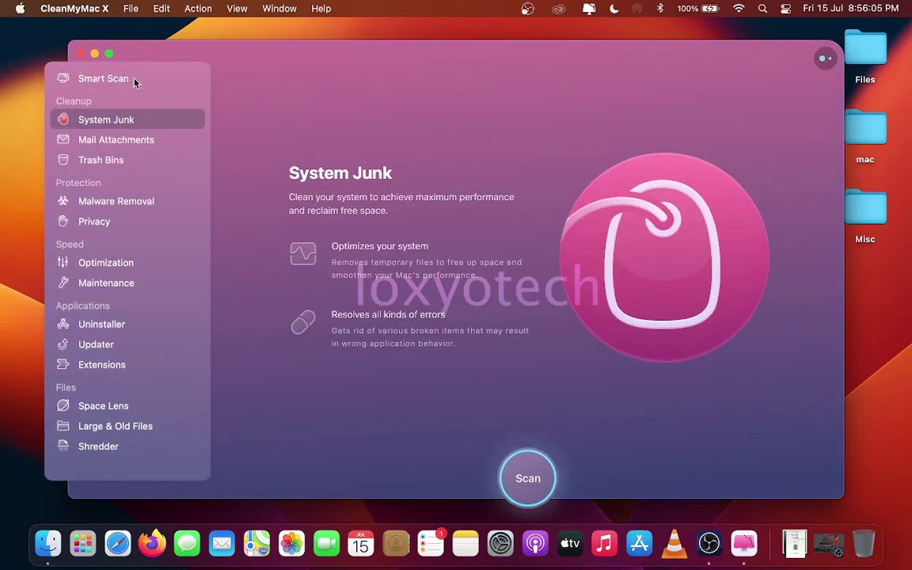
click(102, 160)
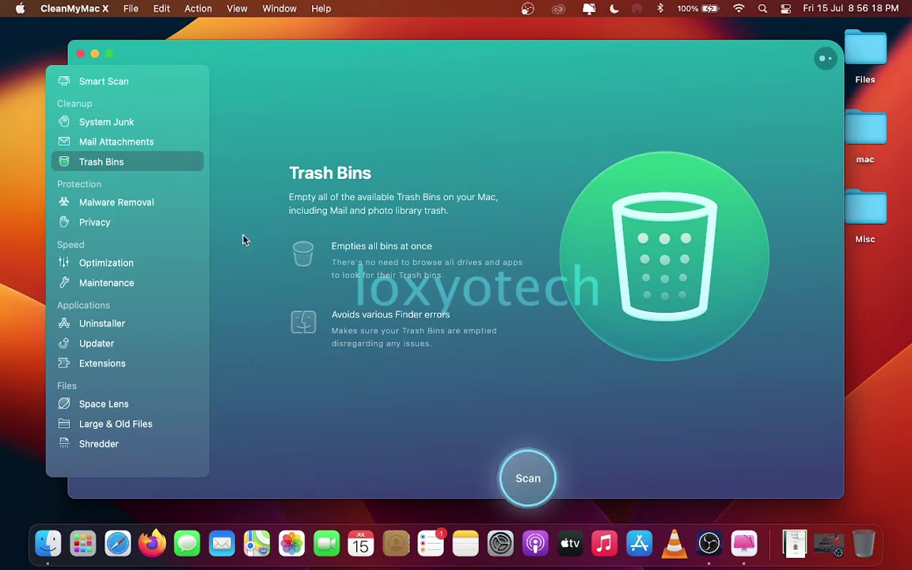
click(143, 268)
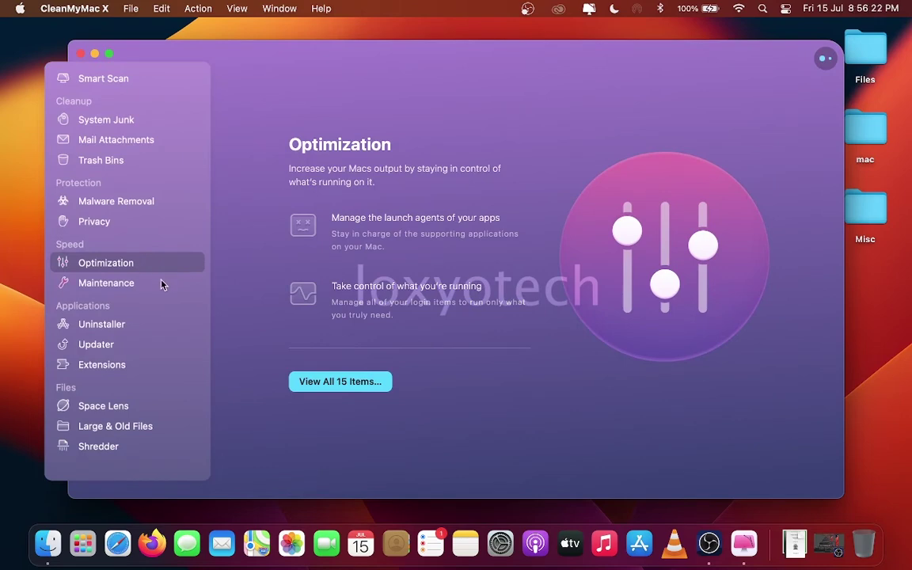
click(163, 283)
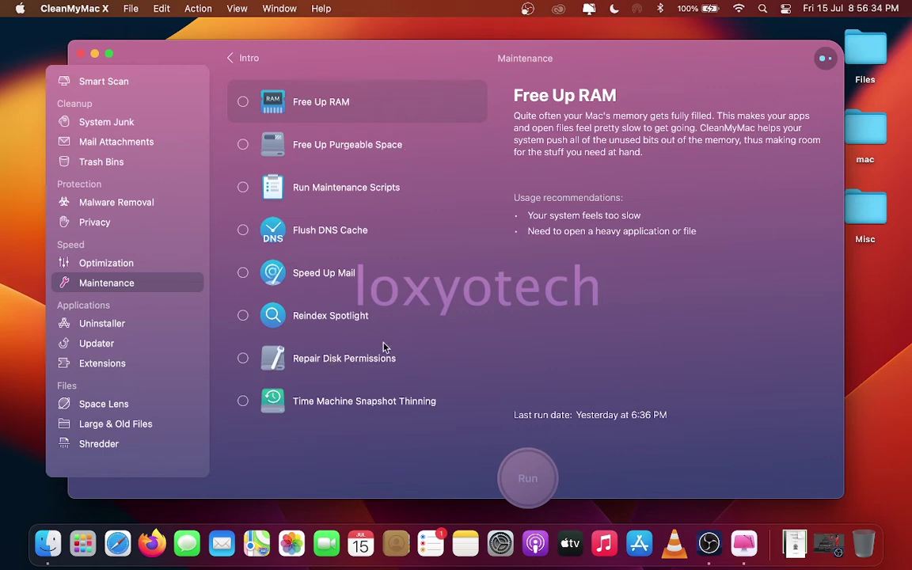
Examine the Uninstaller, Updater, Extensions and Large & Old Files modules, and return to Smart Scan.
click(103, 328)
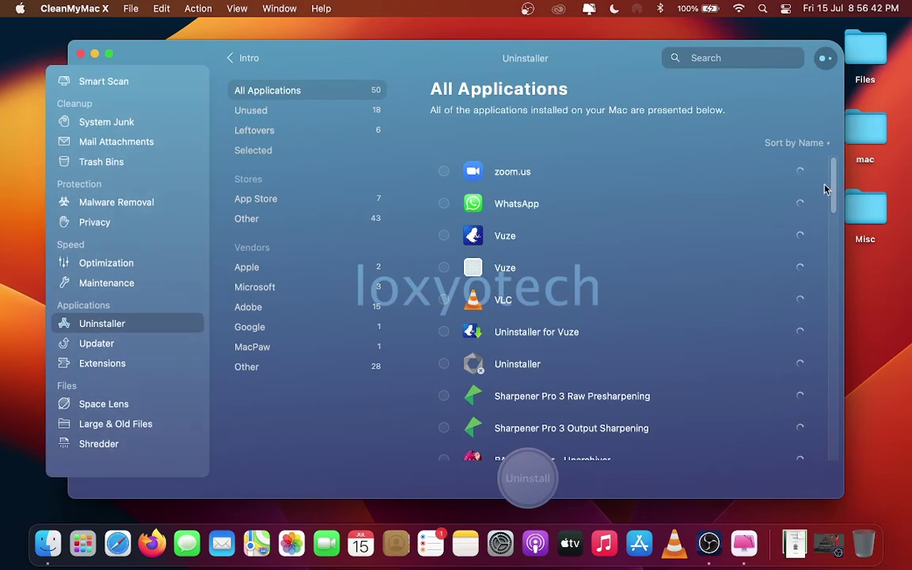
click(96, 343)
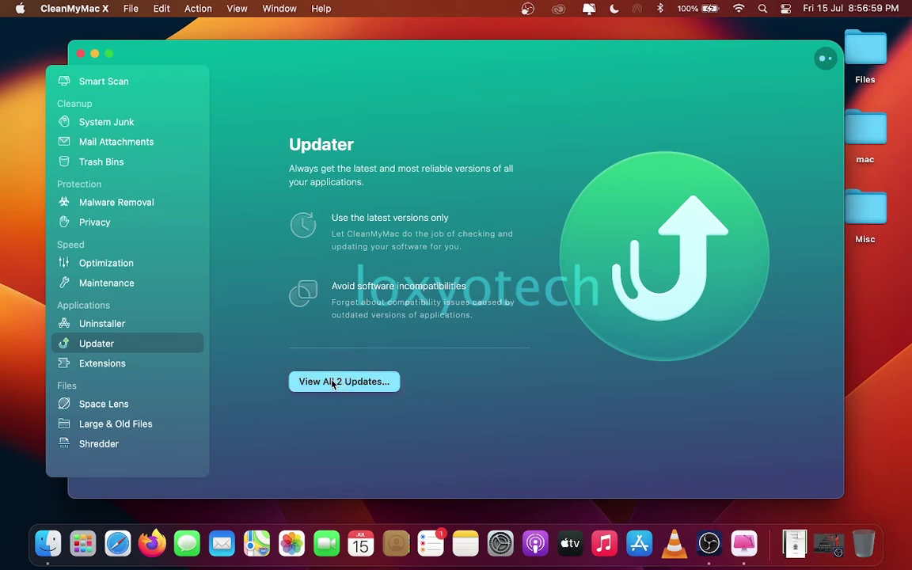
click(118, 363)
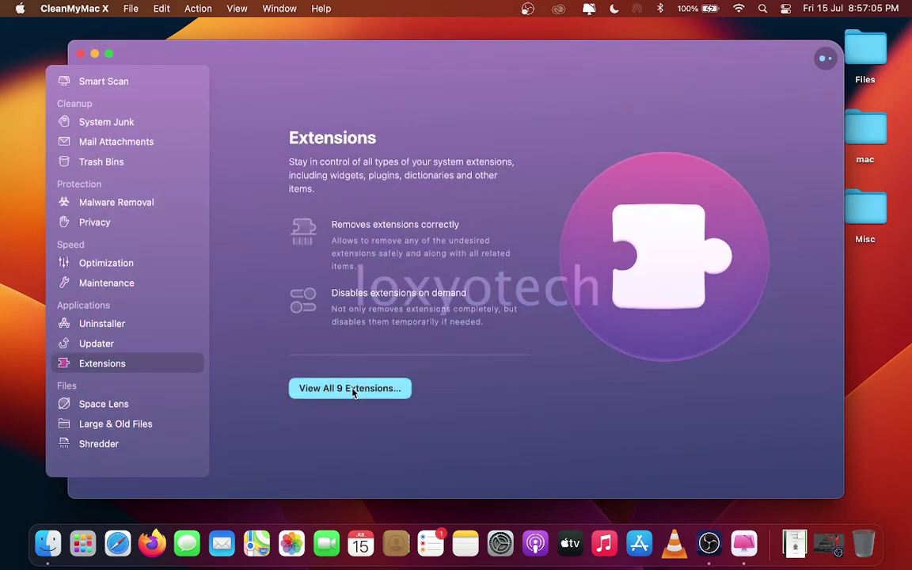
click(163, 425)
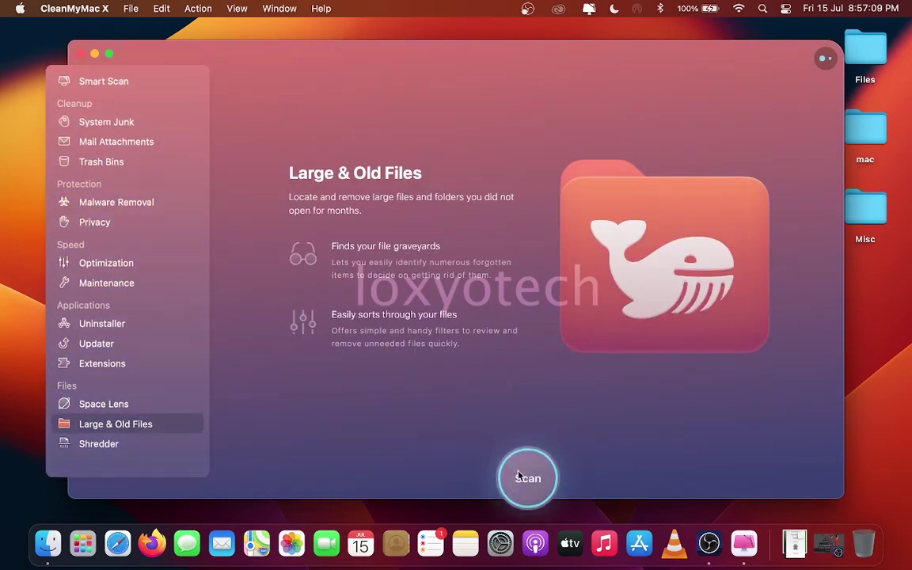
click(111, 80)
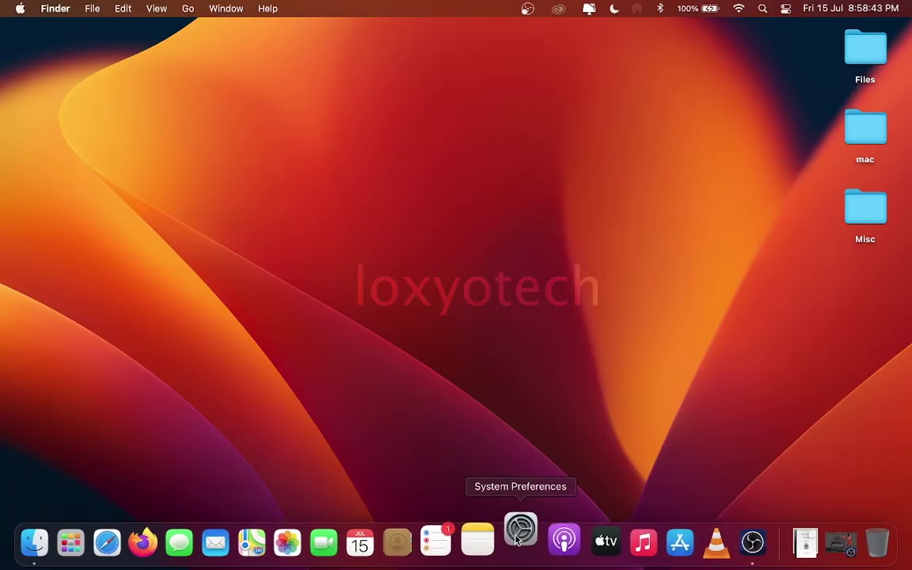
Switch to System Preferences and view the current user's Login Items in Users & Groups.
click(520, 540)
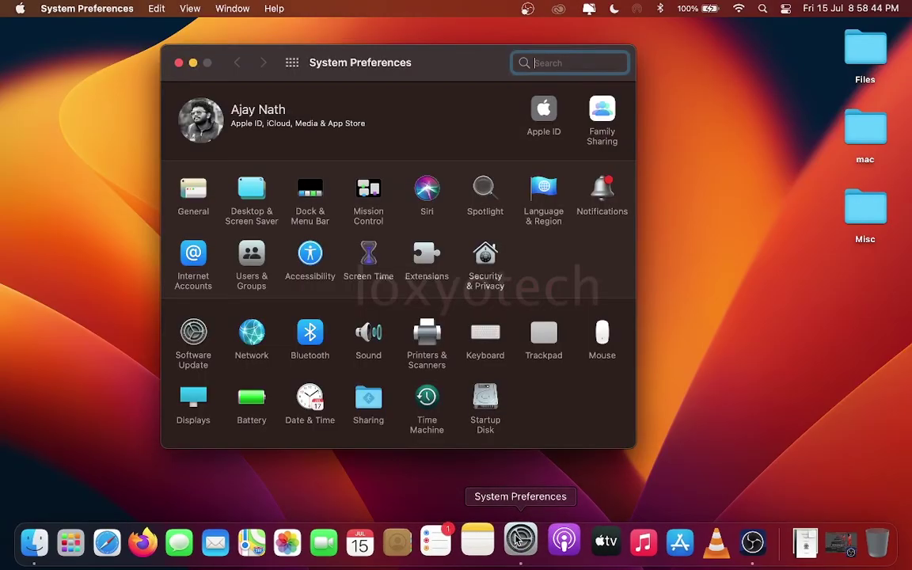
click(254, 257)
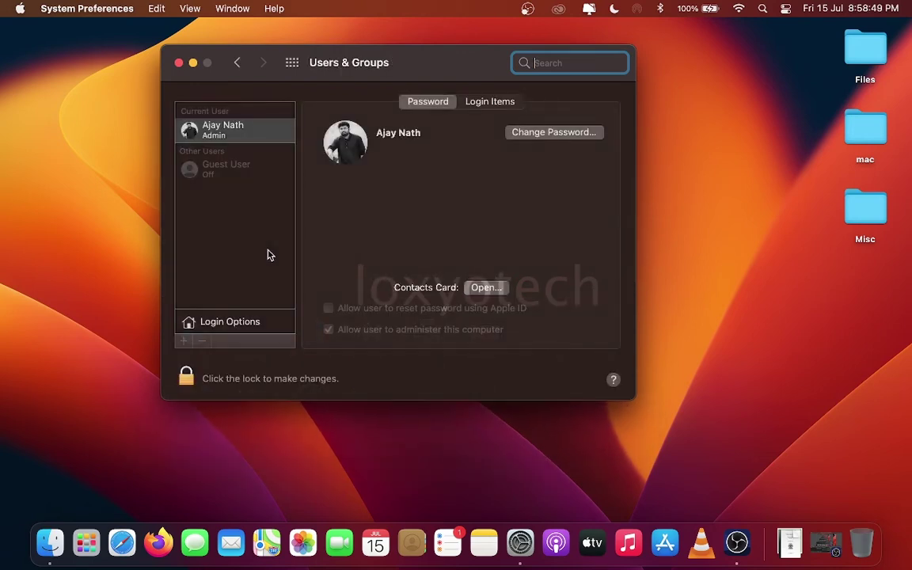
click(484, 102)
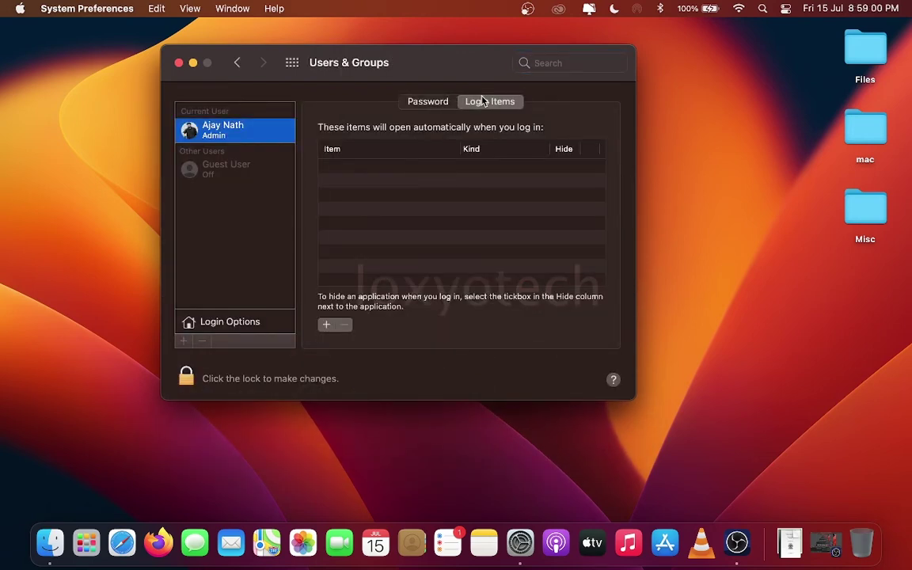